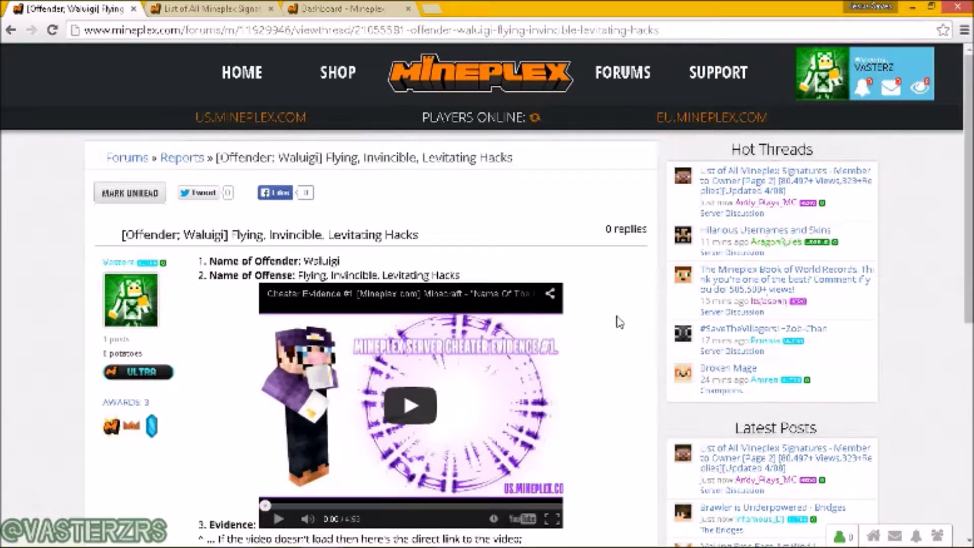
# Switch to the 'List of All Mineplex Signatures' thread and scroll down to its per-rank spoiler list.
pyautogui.scroll(-8, 619, 322)
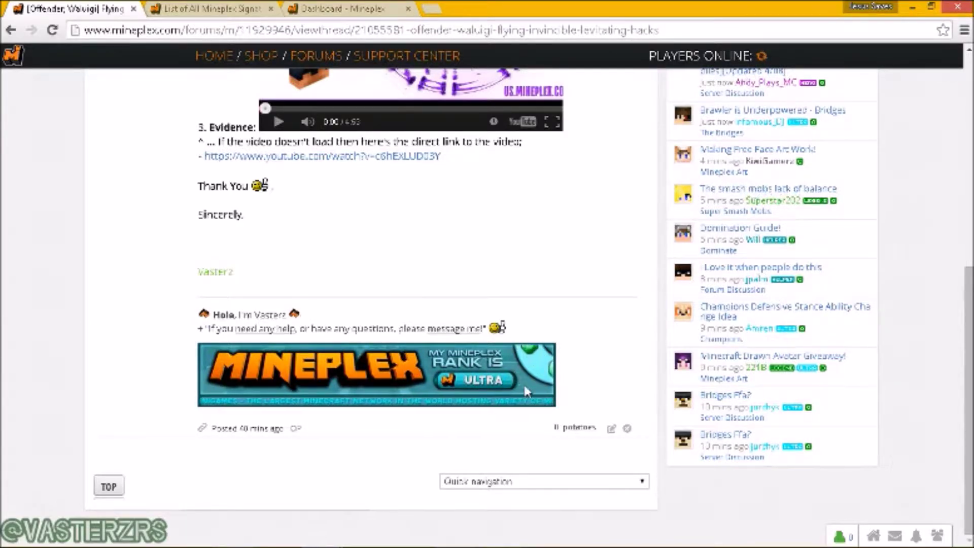
pyautogui.scroll(8, 539, 365)
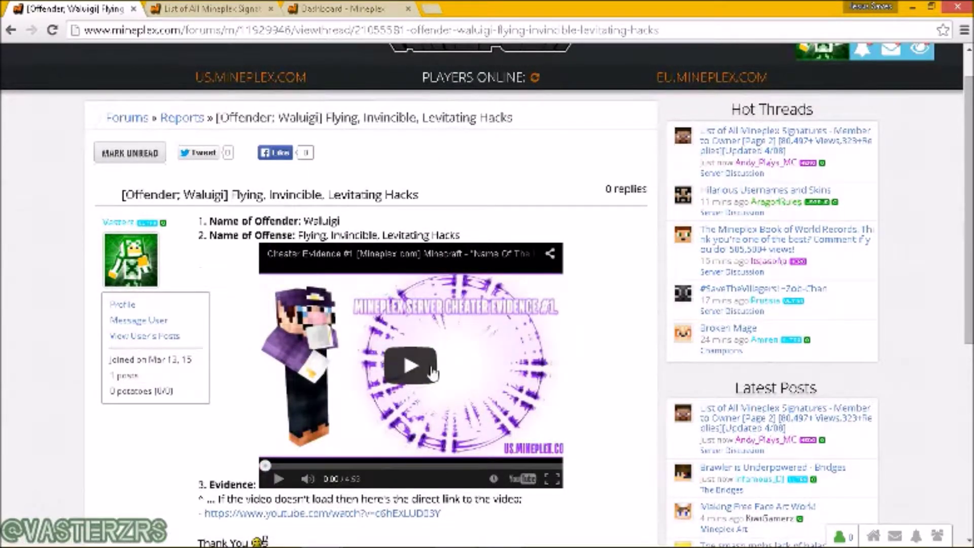
pyautogui.scroll(-7, 591, 395)
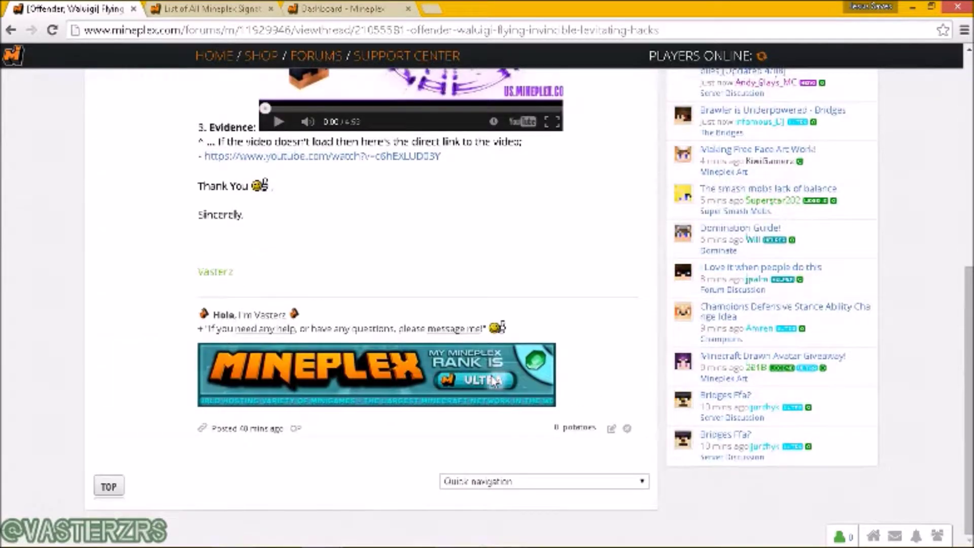
pyautogui.scroll(5, 579, 401)
pyautogui.scroll(3, 579, 402)
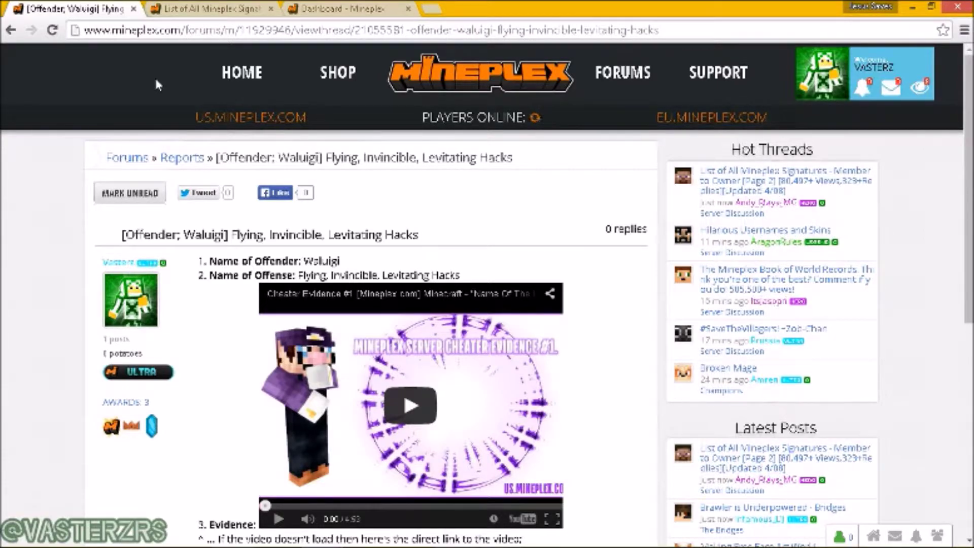
pyautogui.click(192, 10)
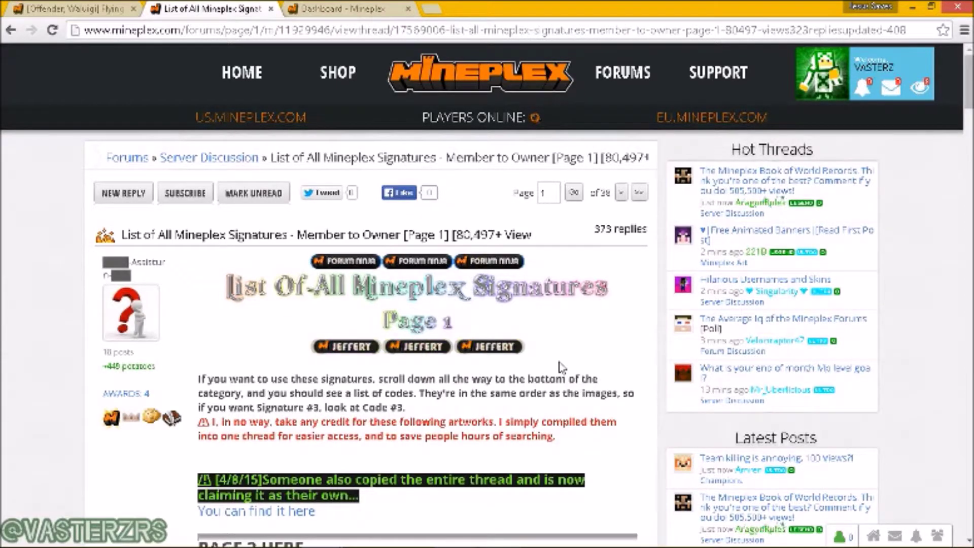
pyautogui.scroll(-7, 560, 365)
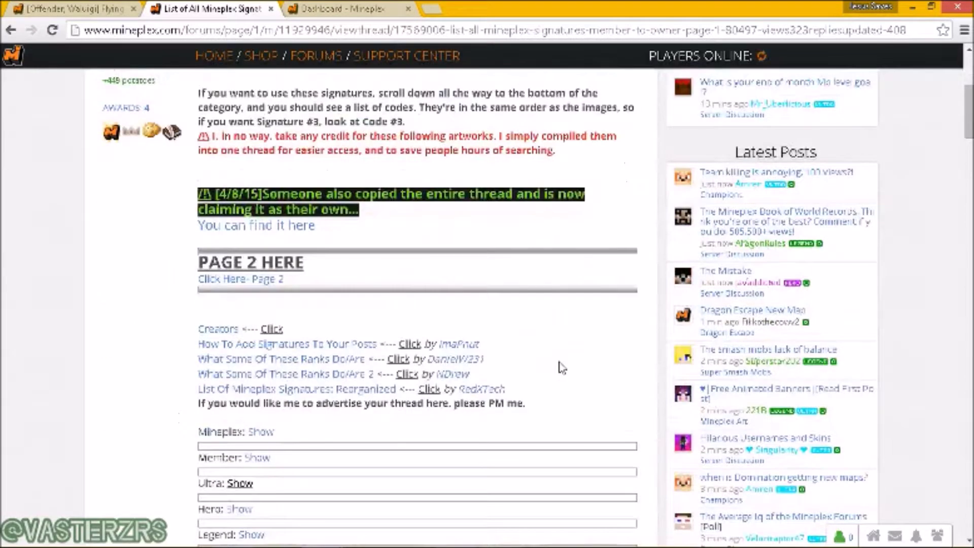
pyautogui.scroll(4, 322, 217)
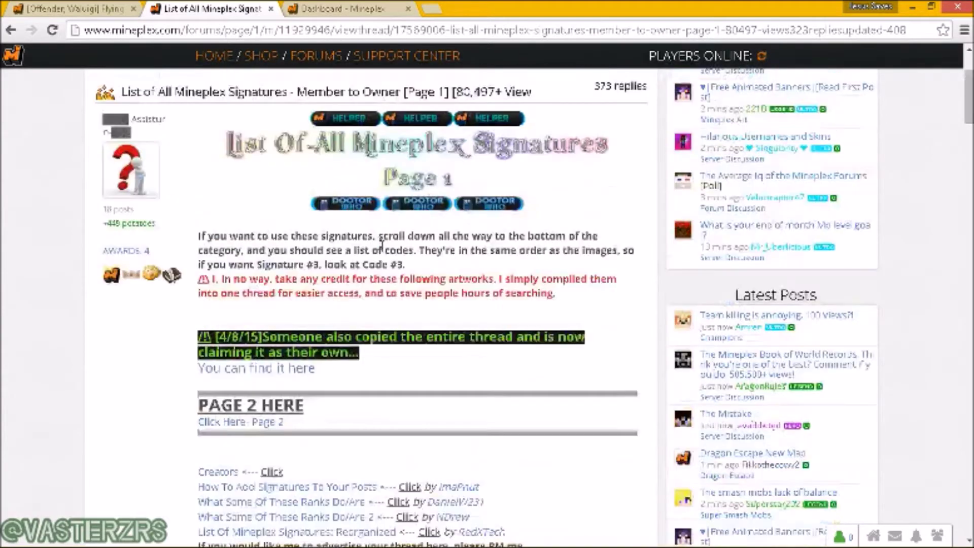
pyautogui.scroll(-3, 462, 321)
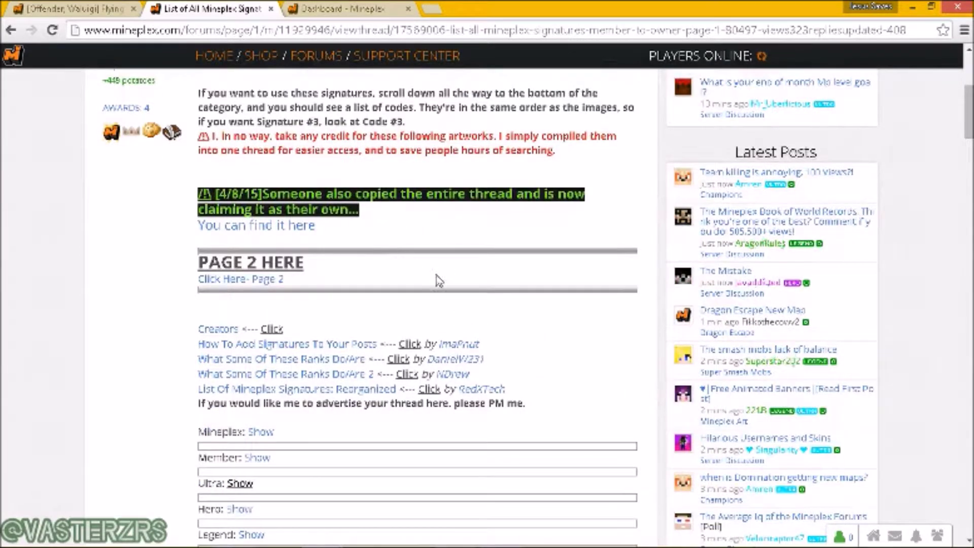
pyautogui.scroll(-3, 438, 280)
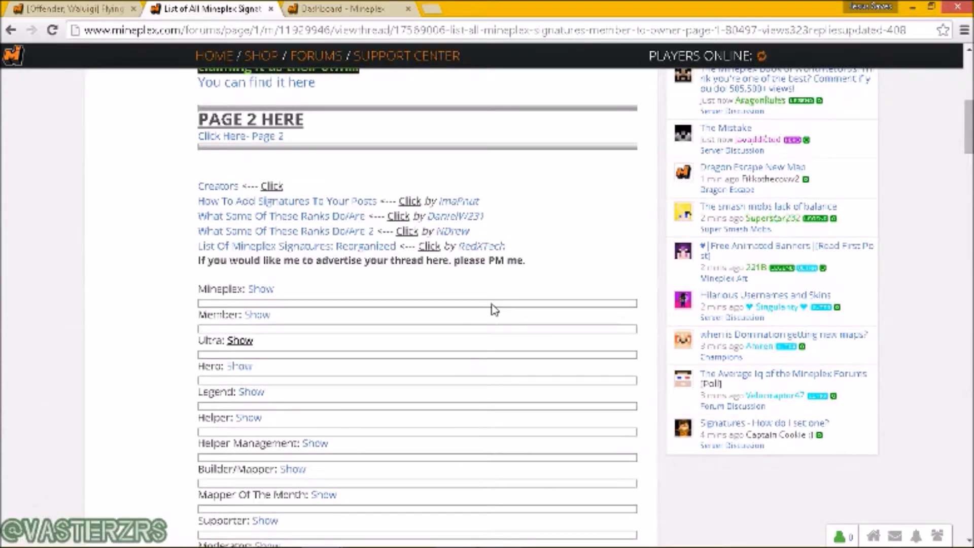
pyautogui.scroll(-3, 495, 309)
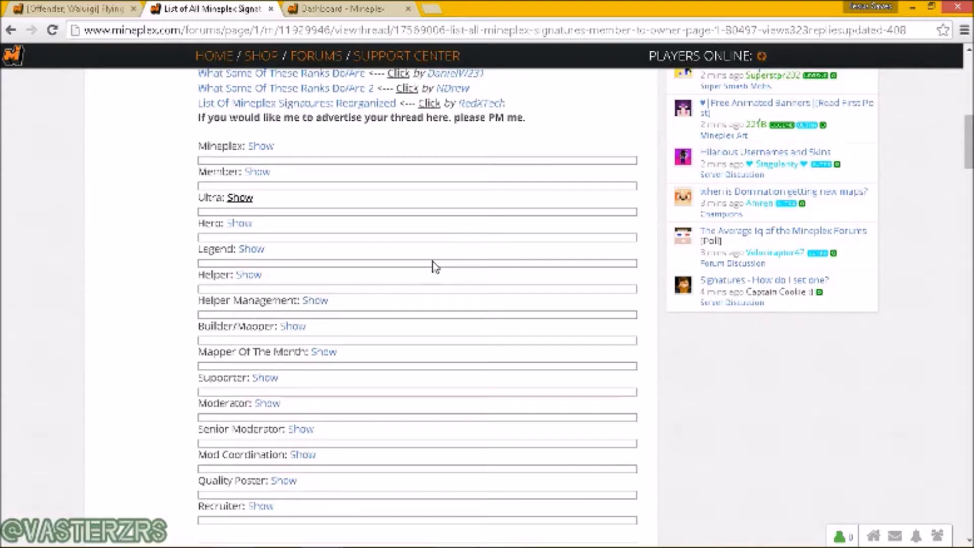
# Expand the Ultra rank spoiler and copy the teal 'My Mineplex Rank is Ultra' banner's image address.
pyautogui.click(231, 199)
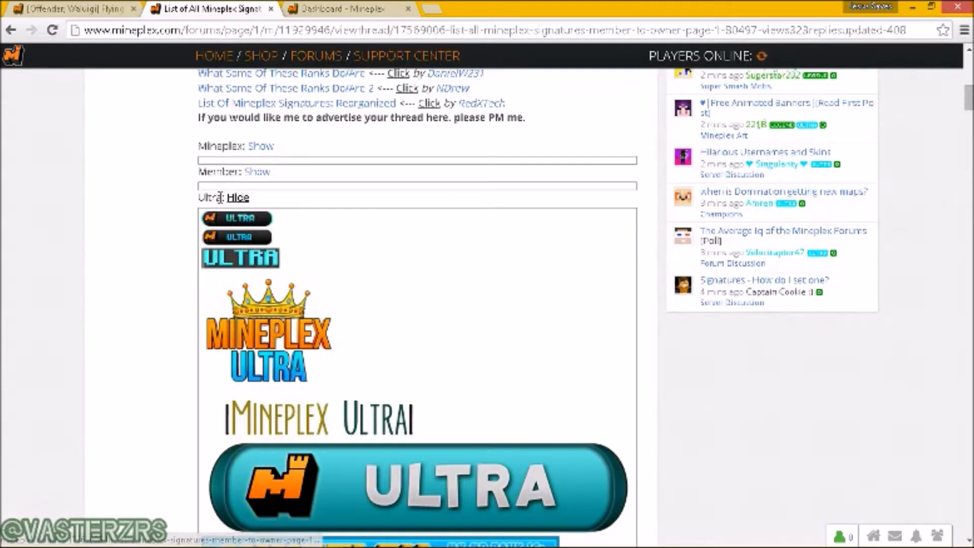
pyautogui.scroll(-3, 408, 244)
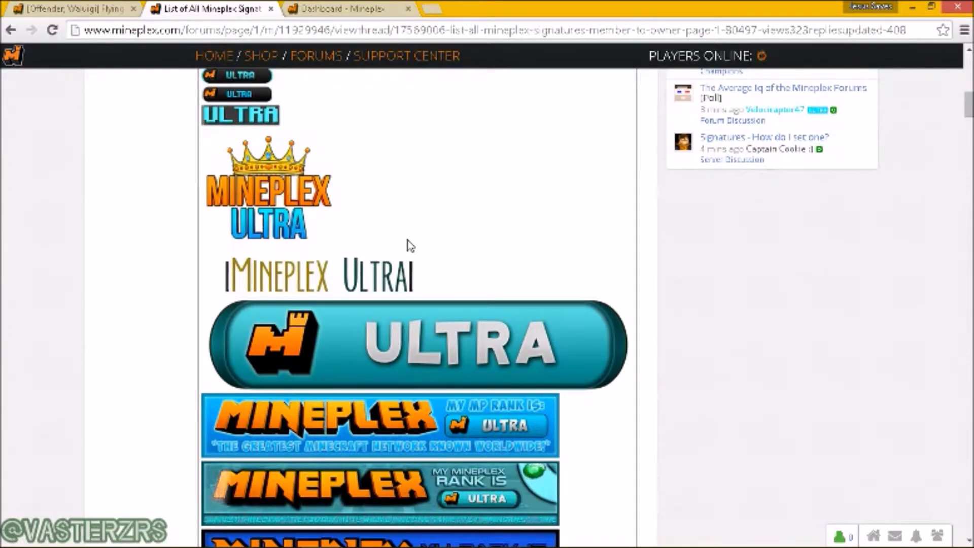
pyautogui.scroll(-10, 410, 246)
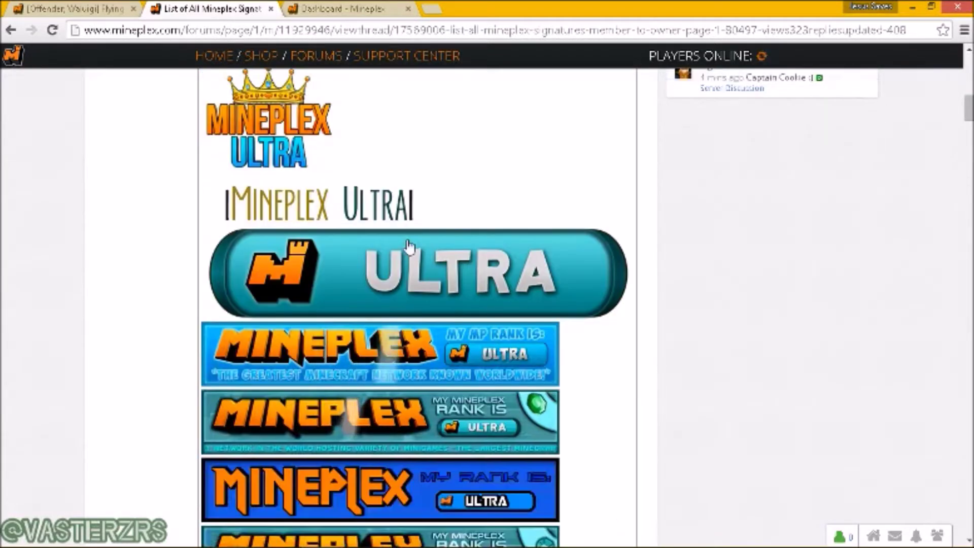
pyautogui.scroll(-6, 410, 246)
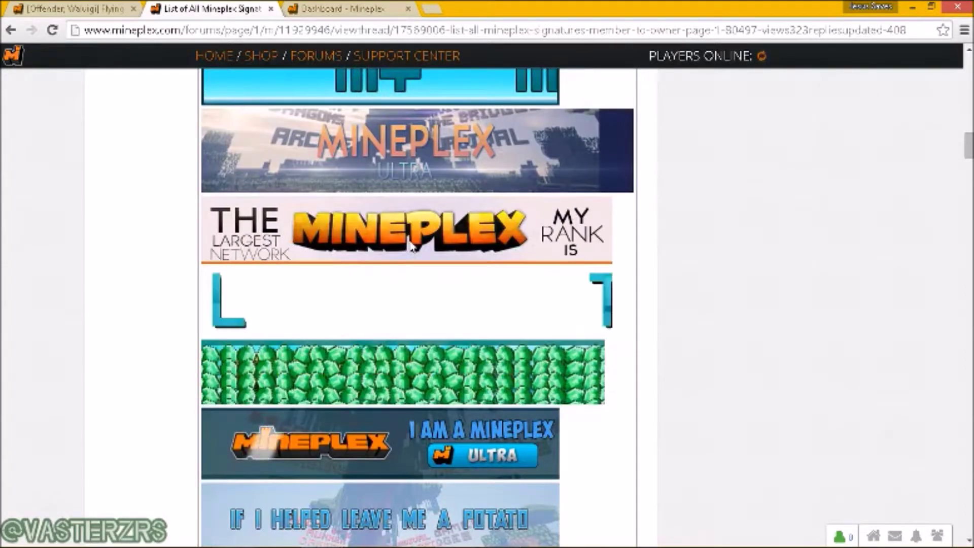
pyautogui.scroll(-6, 412, 247)
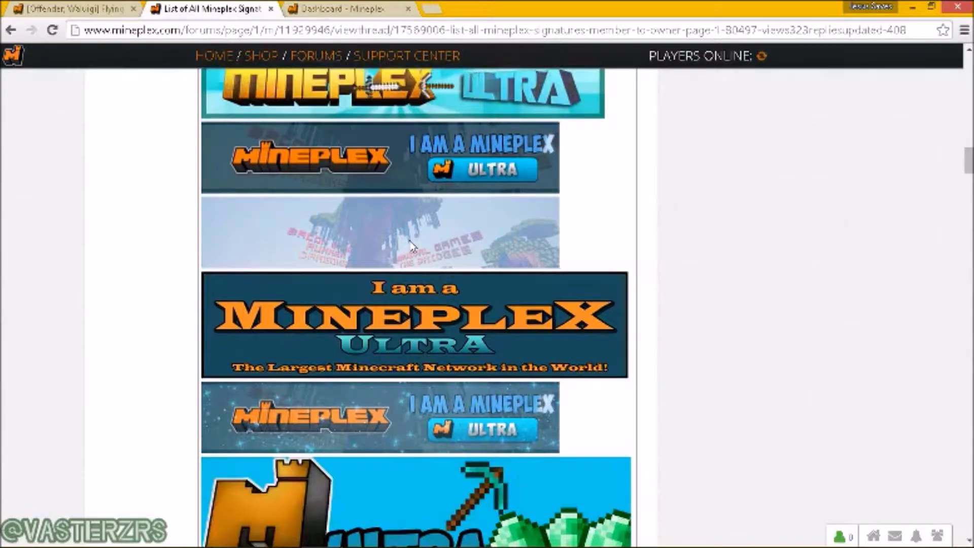
pyautogui.scroll(-9, 411, 248)
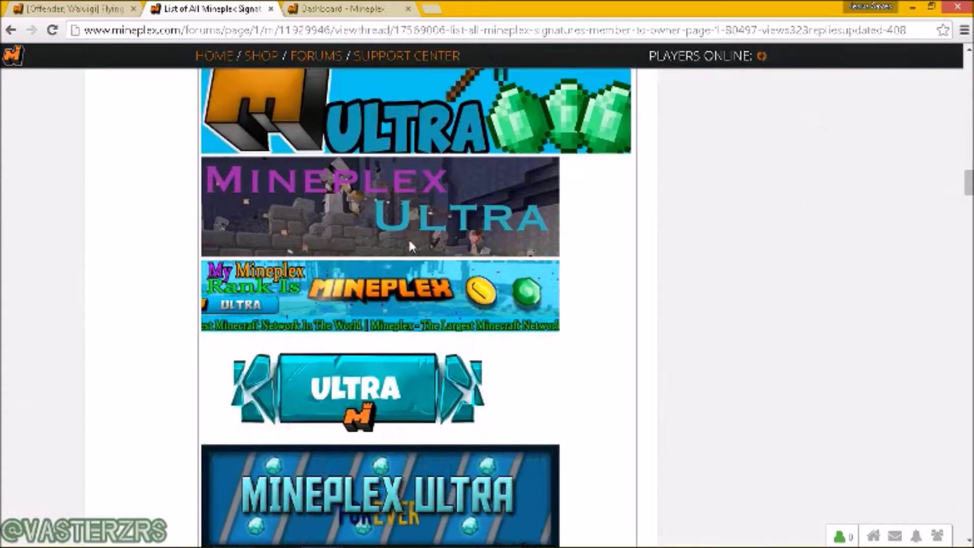
pyautogui.scroll(12, 410, 246)
pyautogui.scroll(4, 412, 247)
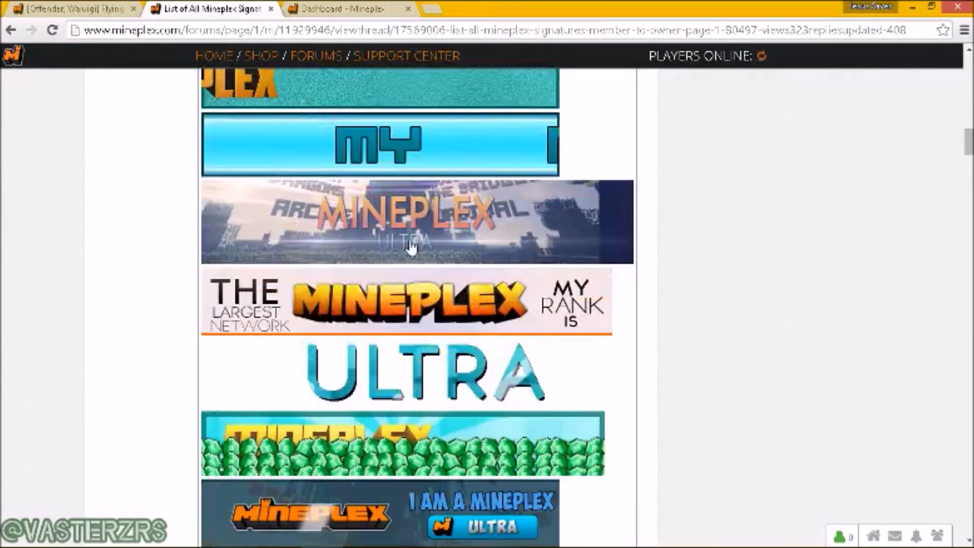
pyautogui.scroll(-18, 412, 247)
pyautogui.scroll(4, 410, 247)
pyautogui.scroll(-2, 411, 247)
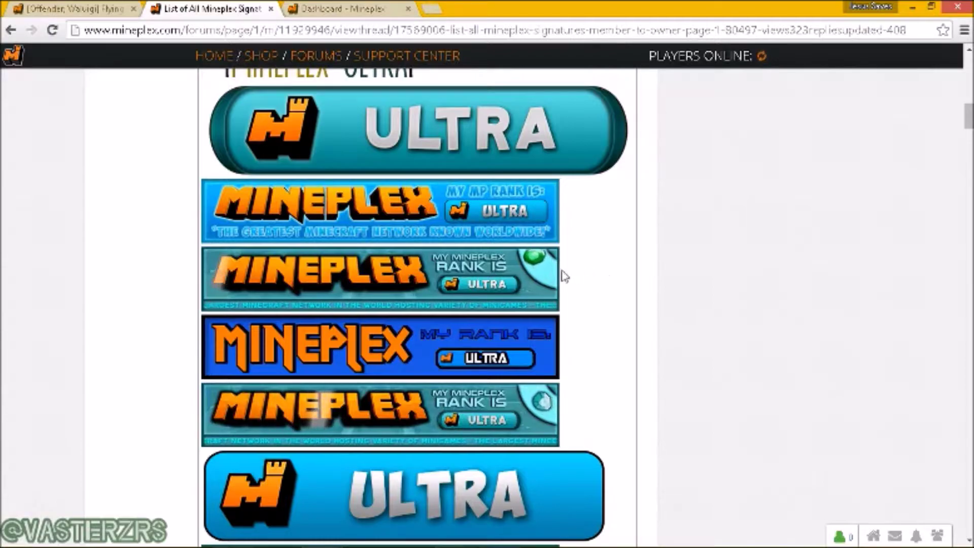
pyautogui.rightClick(424, 262)
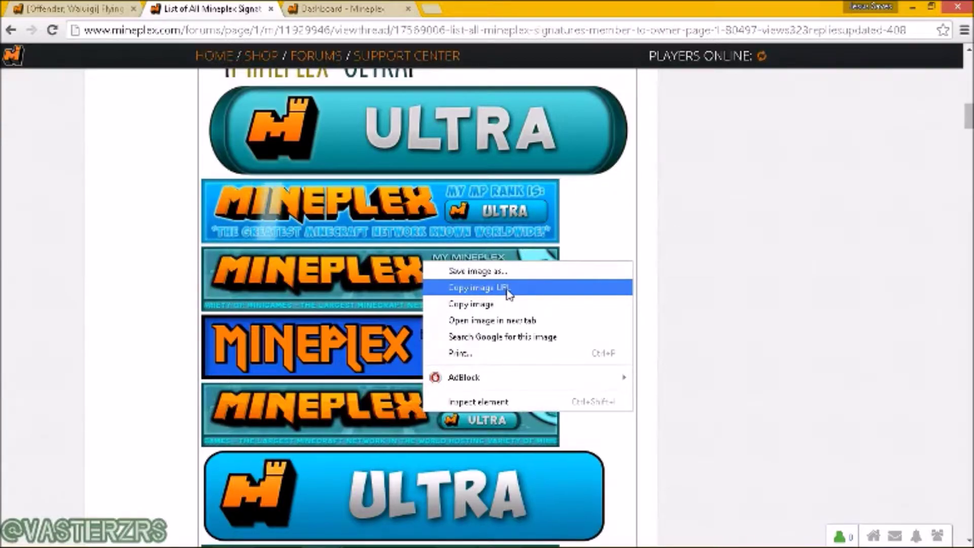
pyautogui.click(502, 289)
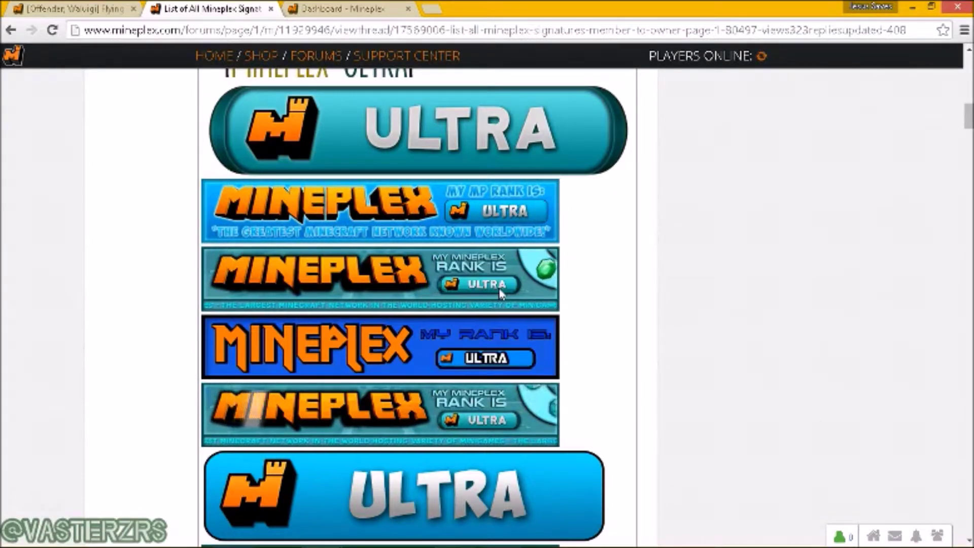
# On the Forum Signature settings page, delete all the old text in the Global Forum Signature box.
pyautogui.click(348, 13)
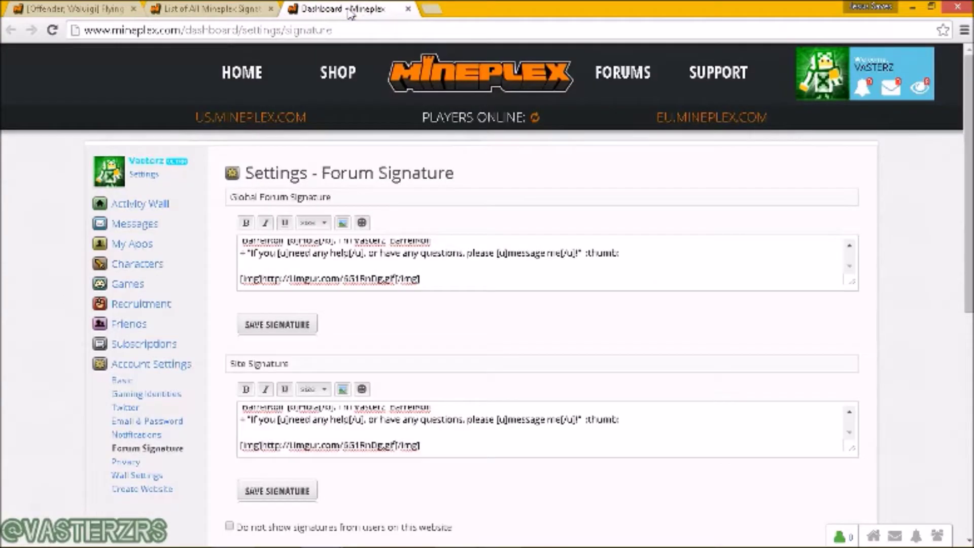
pyautogui.scroll(1, 531, 244)
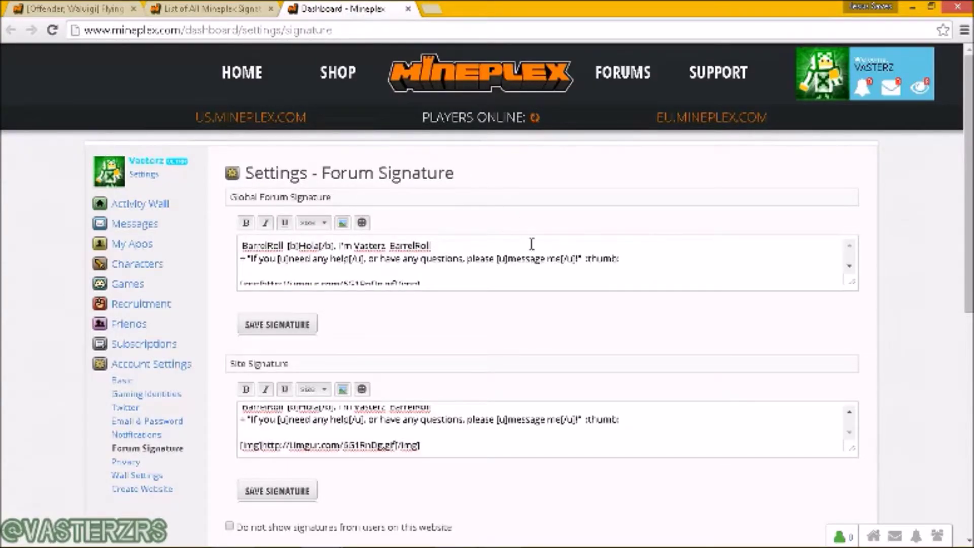
pyautogui.click(473, 276)
pyautogui.scroll(-3, 479, 271)
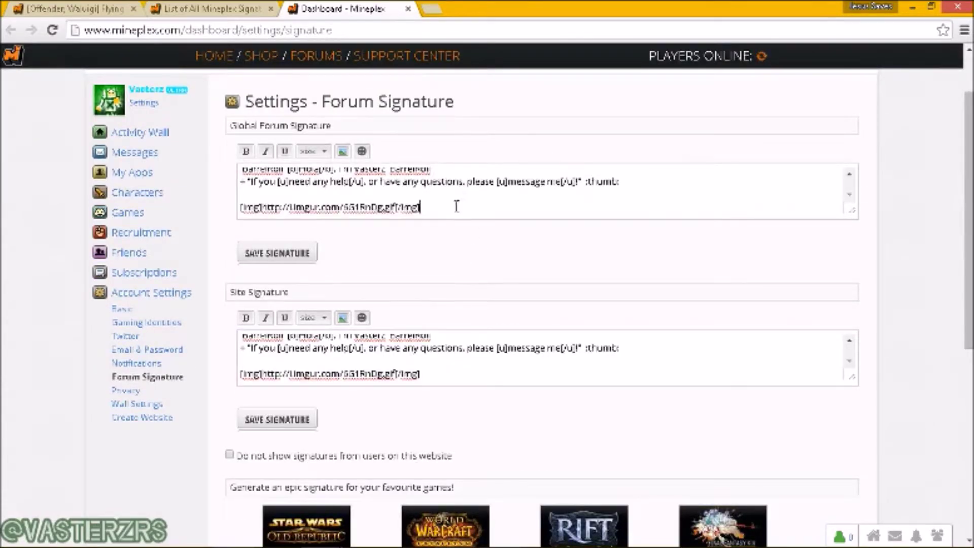
pyautogui.moveTo(448, 207); pyautogui.dragTo(219, 157)
pyautogui.press('BackSpace')
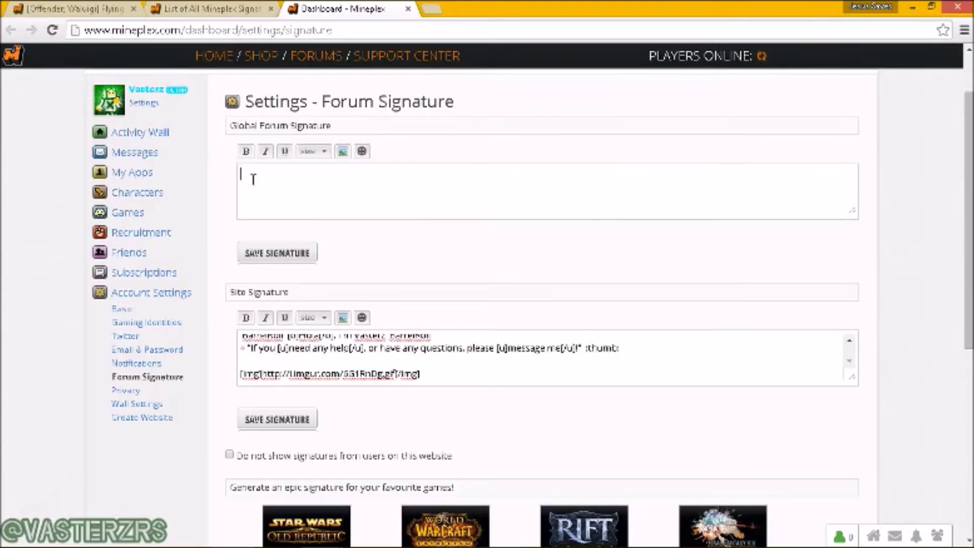
pyautogui.scroll(3, 383, 240)
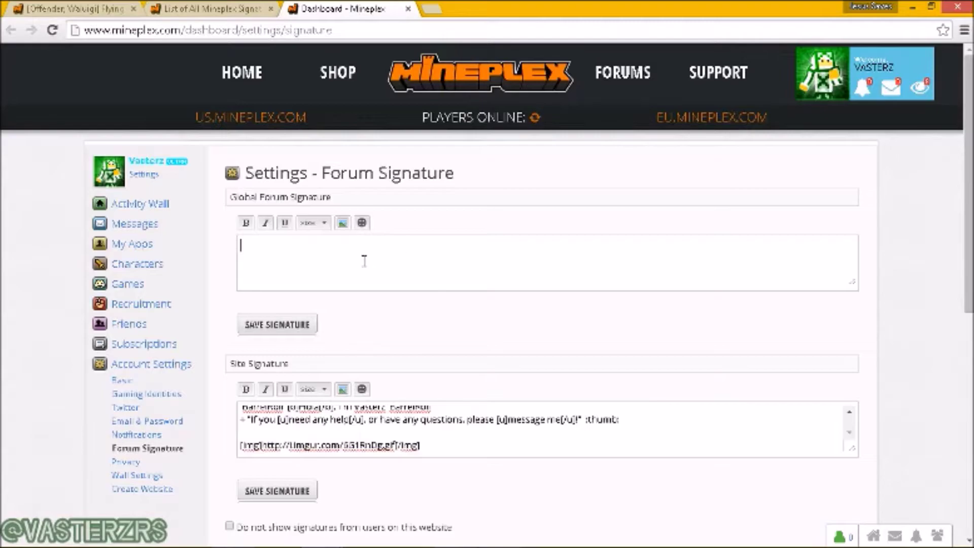
# Insert the copied Ultra banner URL as an image into the Global Forum Signature.
pyautogui.click(344, 224)
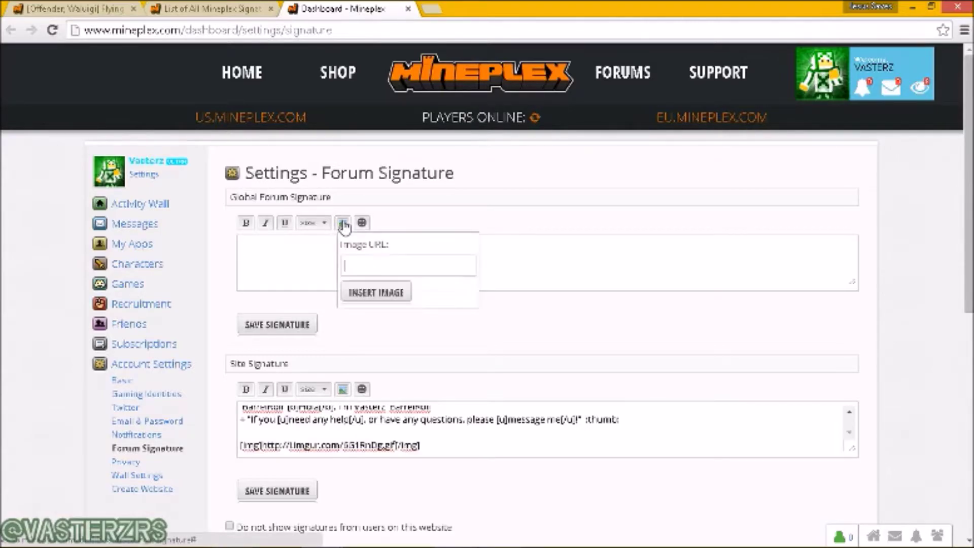
pyautogui.rightClick(396, 268)
pyautogui.click(502, 349)
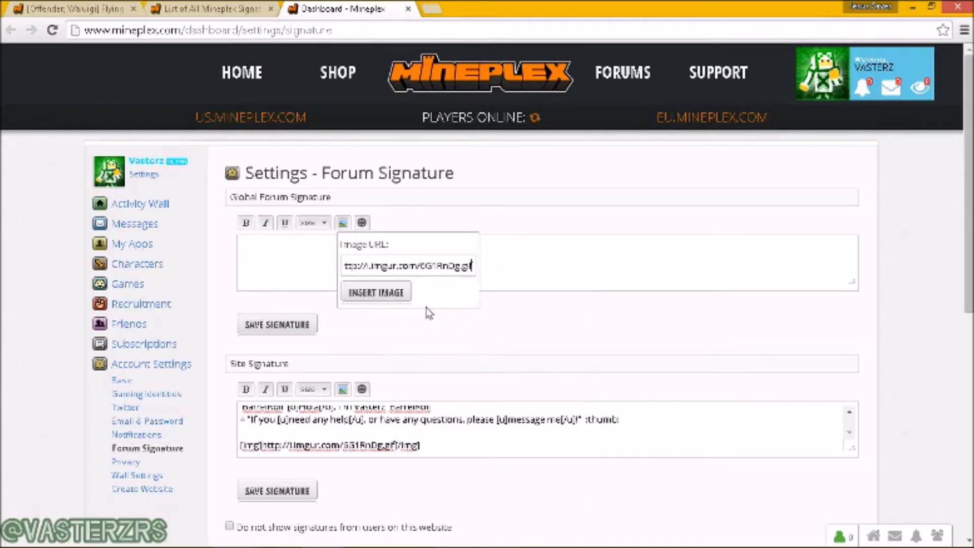
pyautogui.click(399, 297)
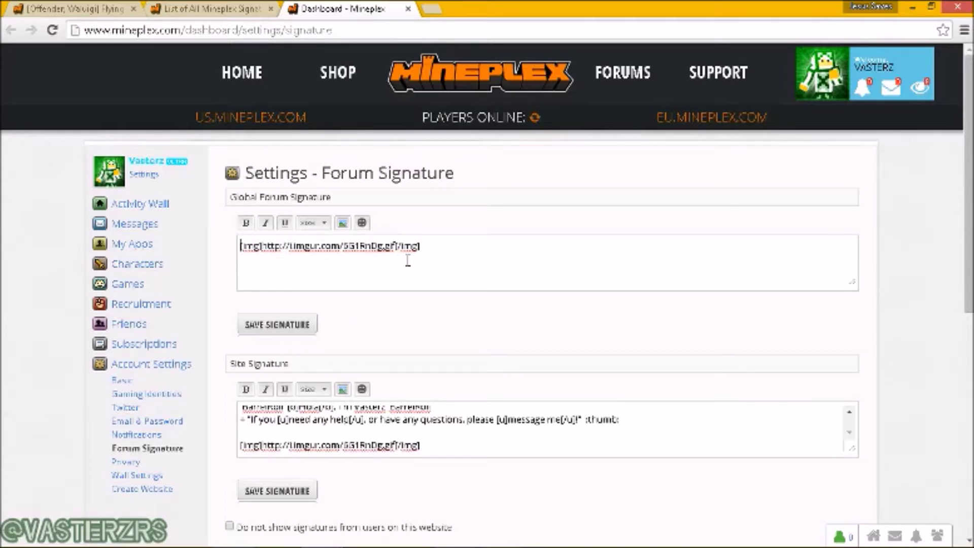
# Add a 'Hola' greeting line above the banner image tag.
pyautogui.press('Return')
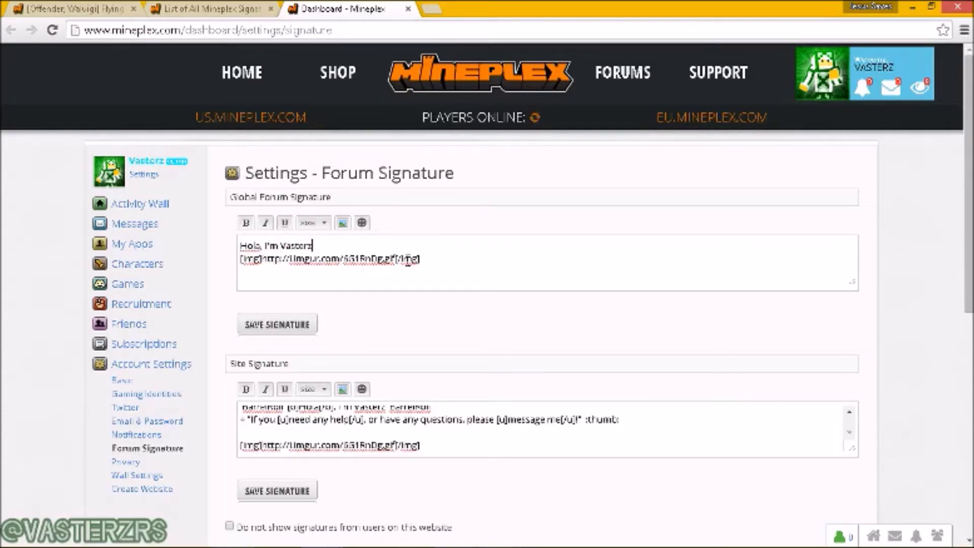
pyautogui.moveTo(236, 247); pyautogui.dragTo(327, 244)
pyautogui.click(321, 259)
# Return to the report thread and scroll down to view the new signature under the post.
pyautogui.click(89, 9)
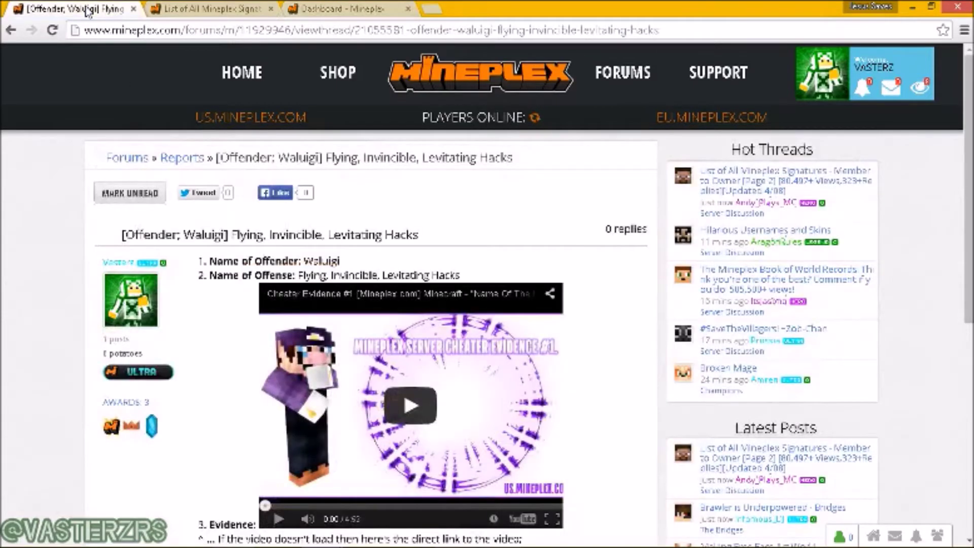
pyautogui.scroll(-10, 578, 370)
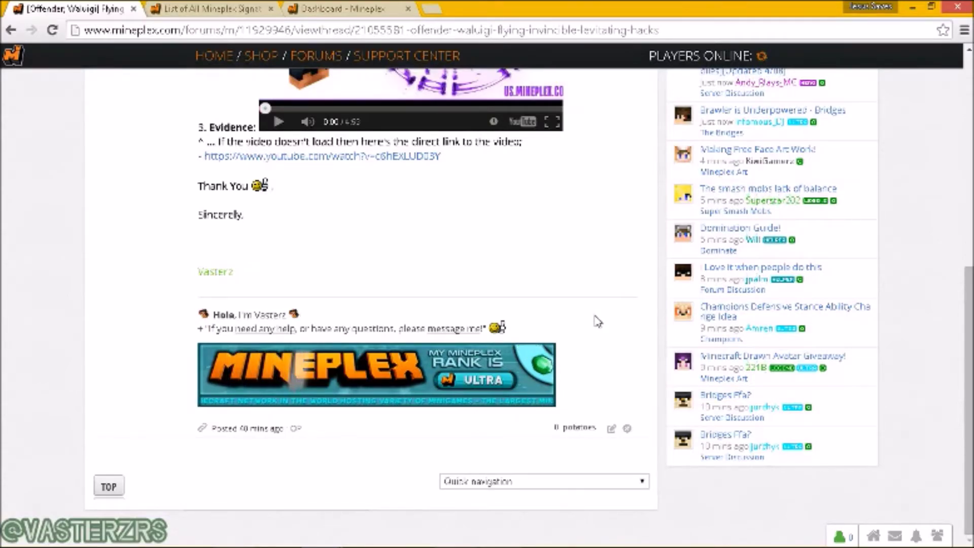
pyautogui.scroll(10, 598, 321)
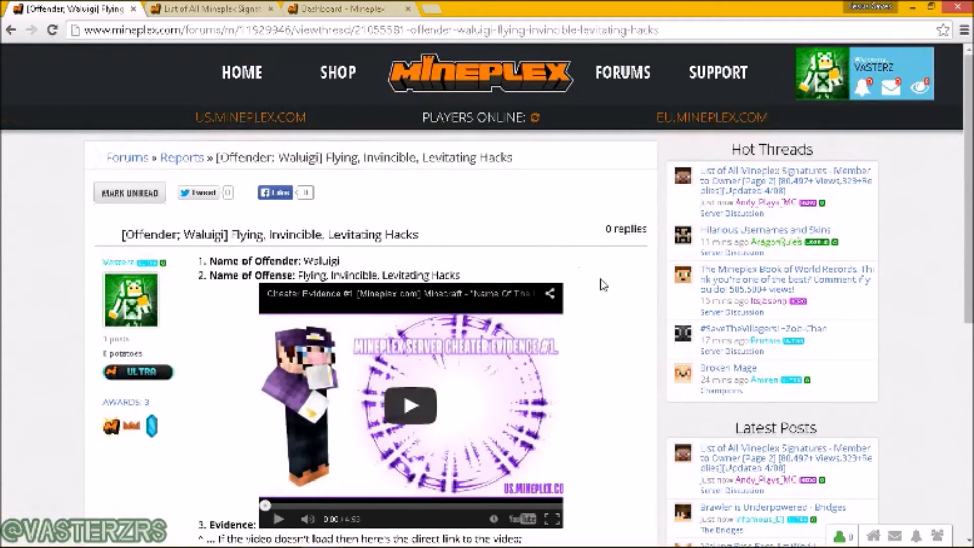
pyautogui.scroll(-10, 602, 284)
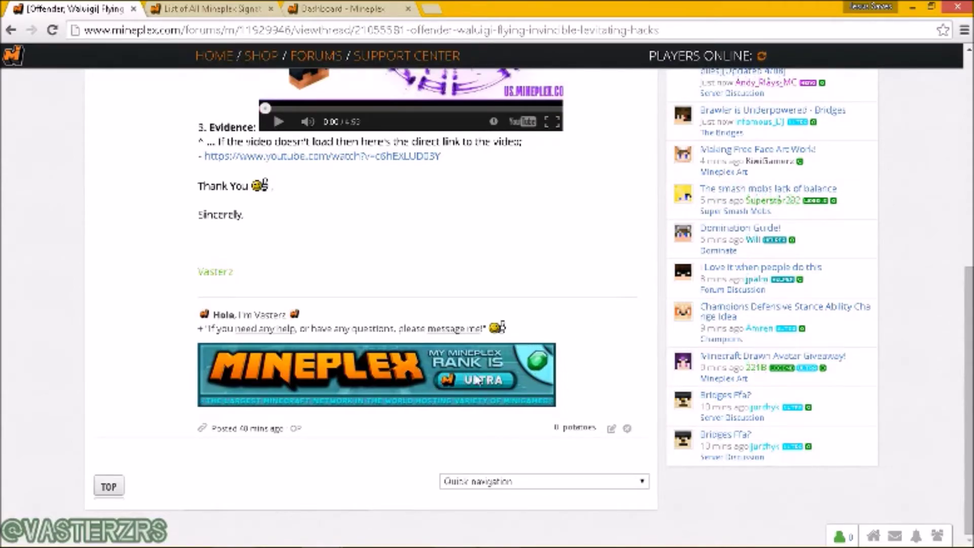
pyautogui.hotkey('ctrl', 'Tab')
pyautogui.scroll(4, 648, 370)
pyautogui.scroll(-6, 650, 372)
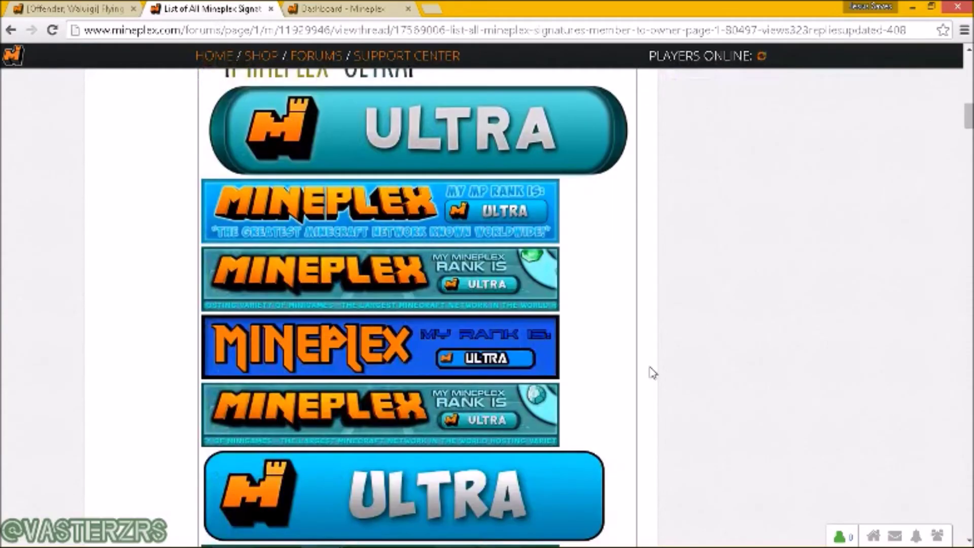
pyautogui.hotkey('ctrl', 'shift', 'Tab')
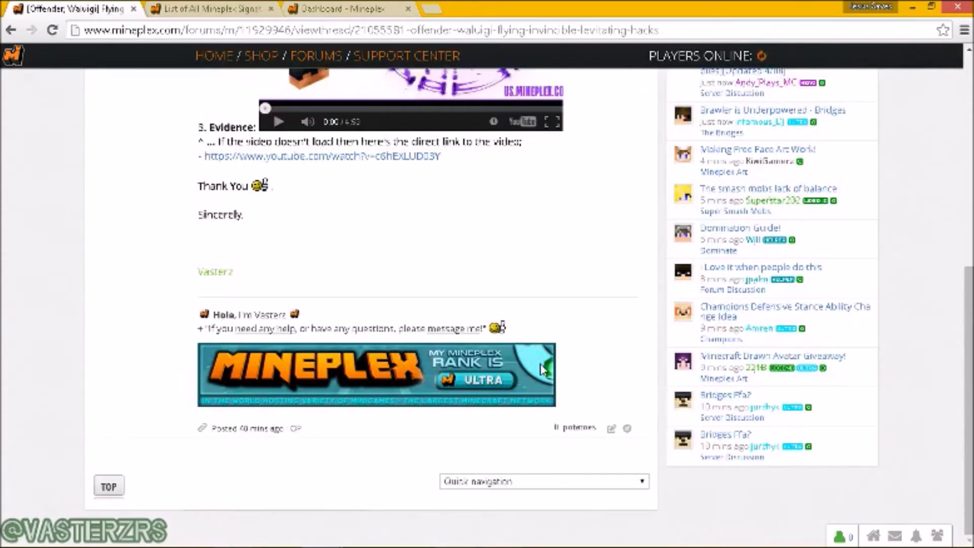